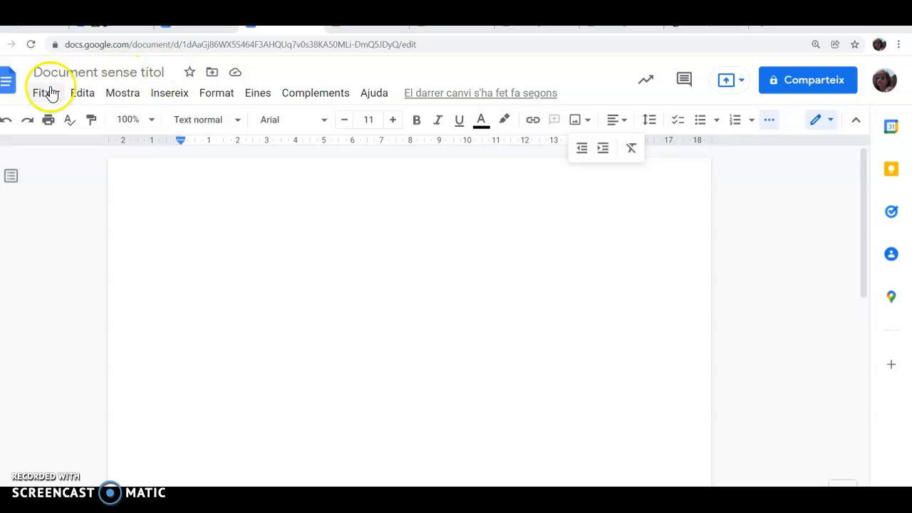
- Insert a table of five columns by four rows and enter FUSTA in its first cell
left_click(171, 99)
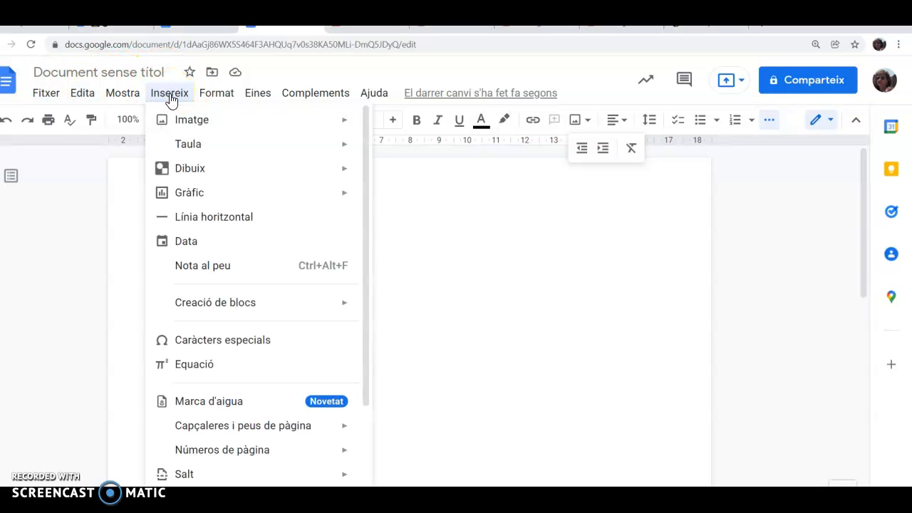
mouse_move(356, 147)
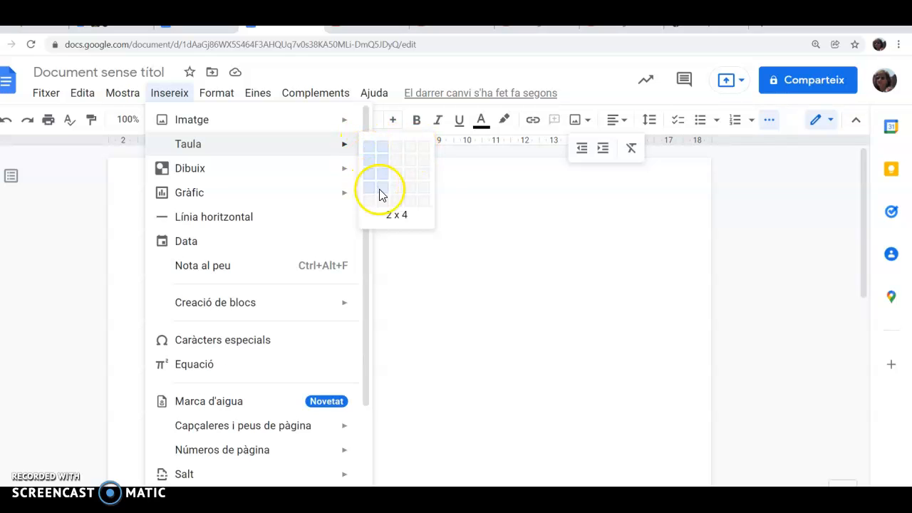
left_click(422, 198)
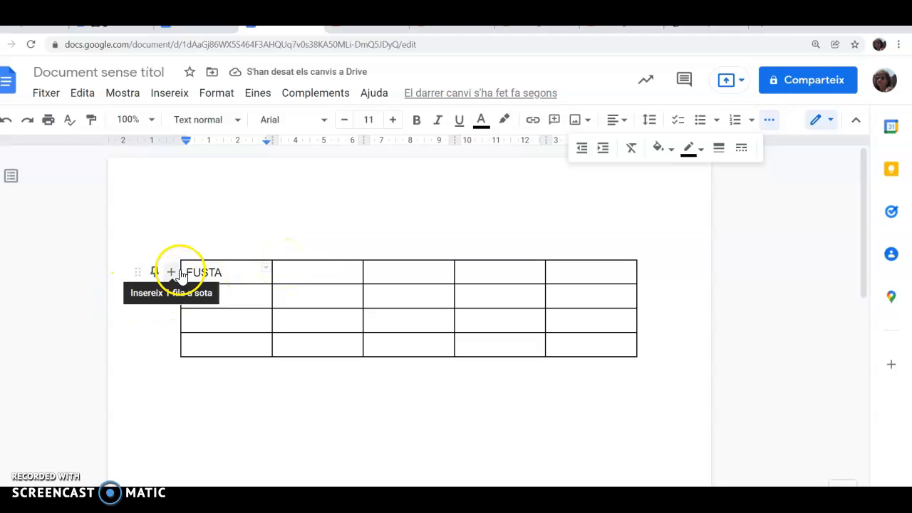
- Merge the five cells of the table's first row into one heading cell
left_click_drag(199, 269, 594, 278)
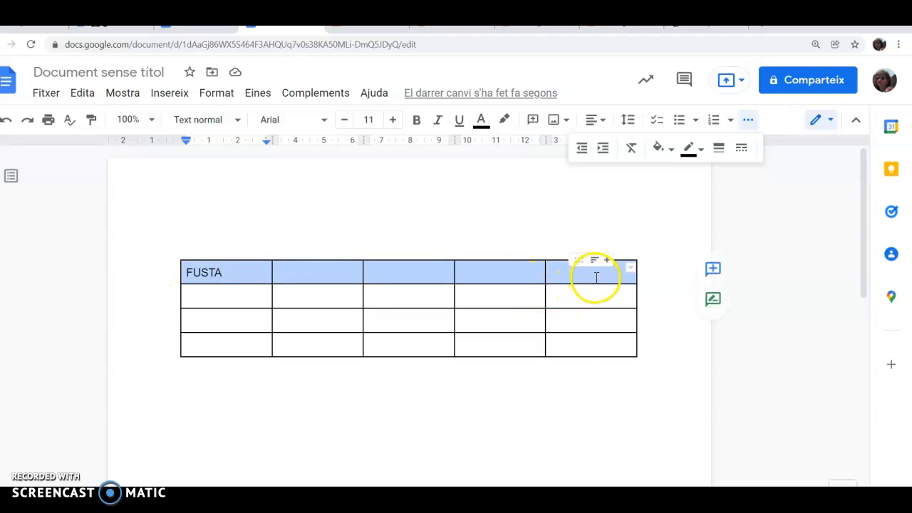
right_click(511, 272)
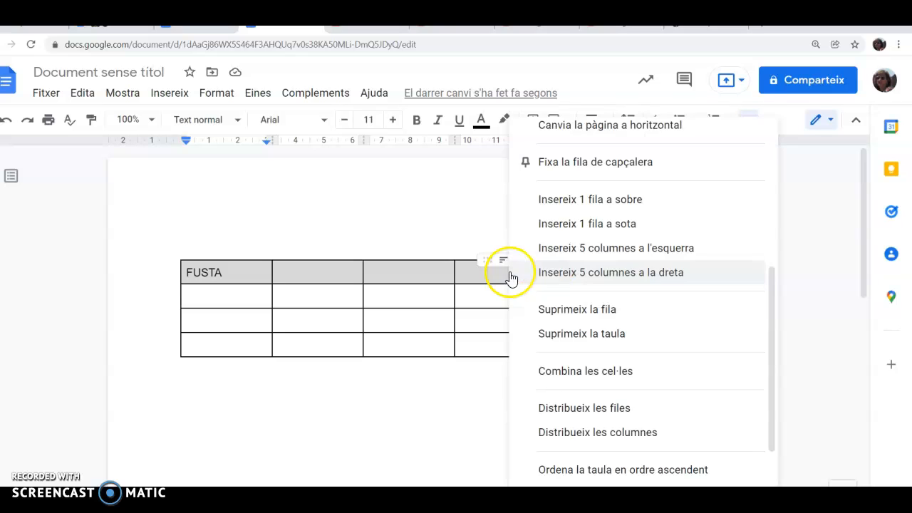
left_click(584, 371)
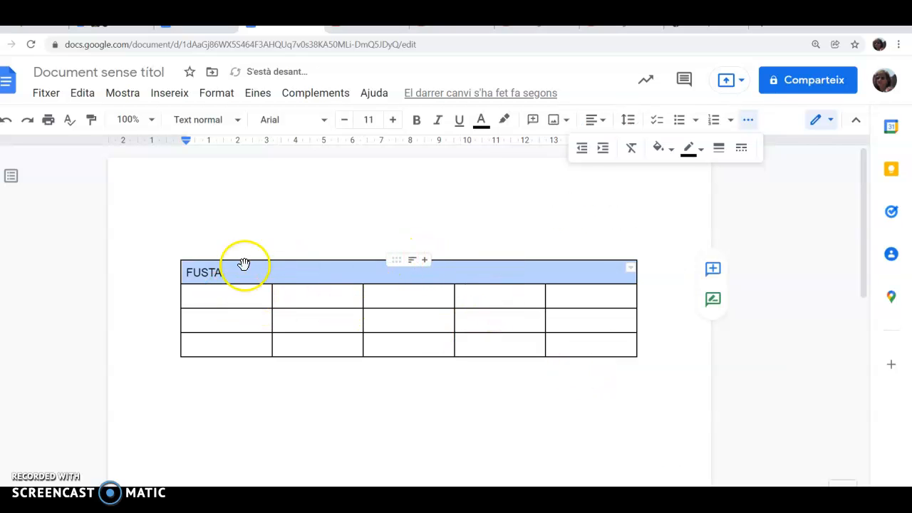
- Centre the FUSTA text horizontally in the merged heading cell
left_click(223, 275)
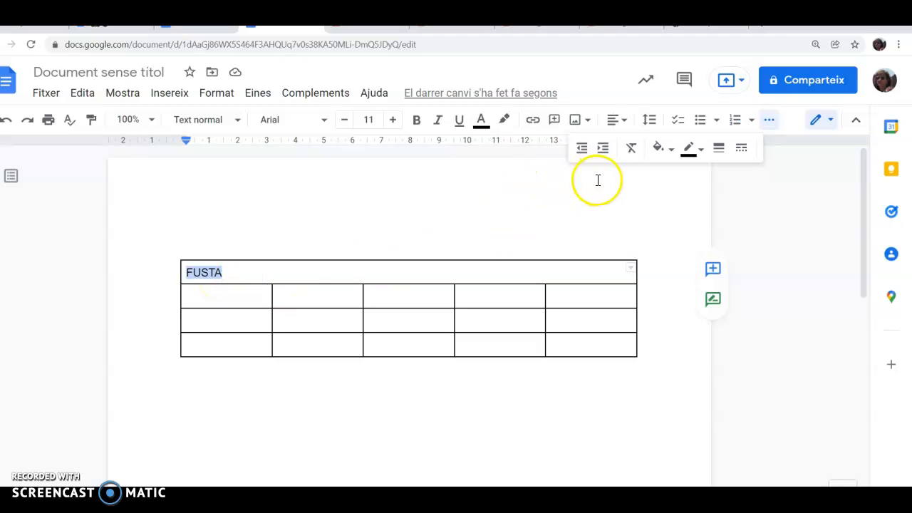
left_click(623, 124)
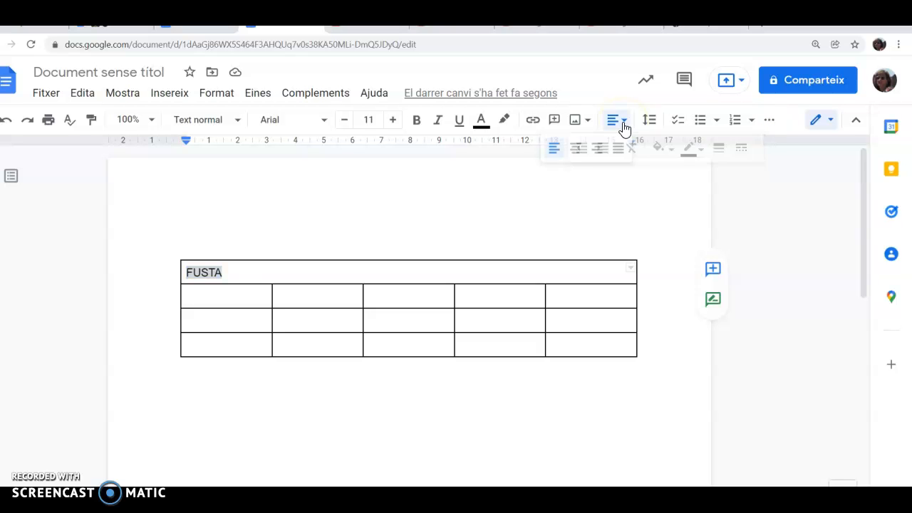
left_click(576, 149)
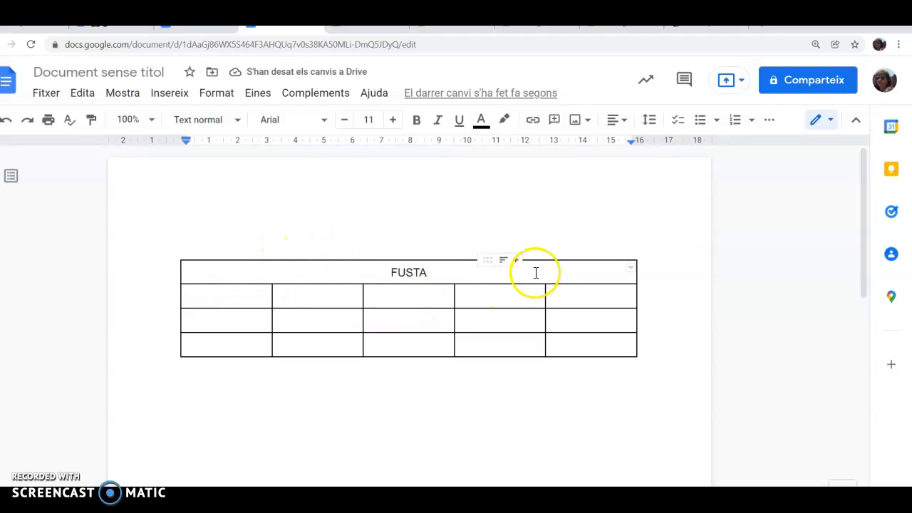
- Try a light grey text highlight on the word FUSTA and undo it
mouse_move(385, 272)
left_mouse_down()
mouse_move(436, 280)
mouse_move(435, 272)
left_mouse_up()
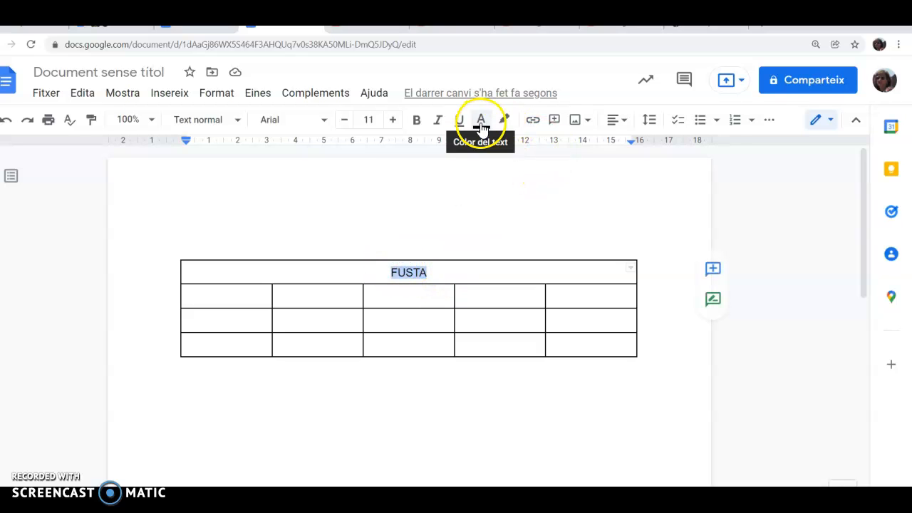
left_click(504, 120)
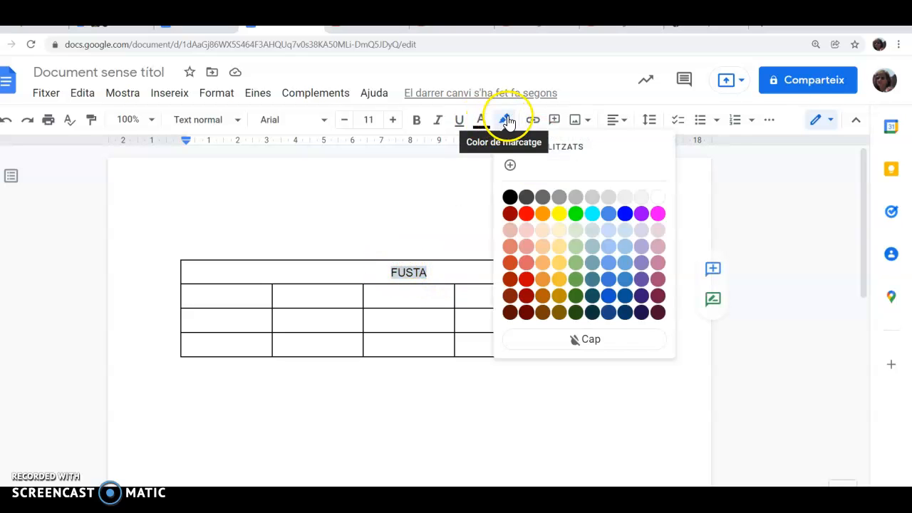
left_click(608, 198)
left_click(446, 240)
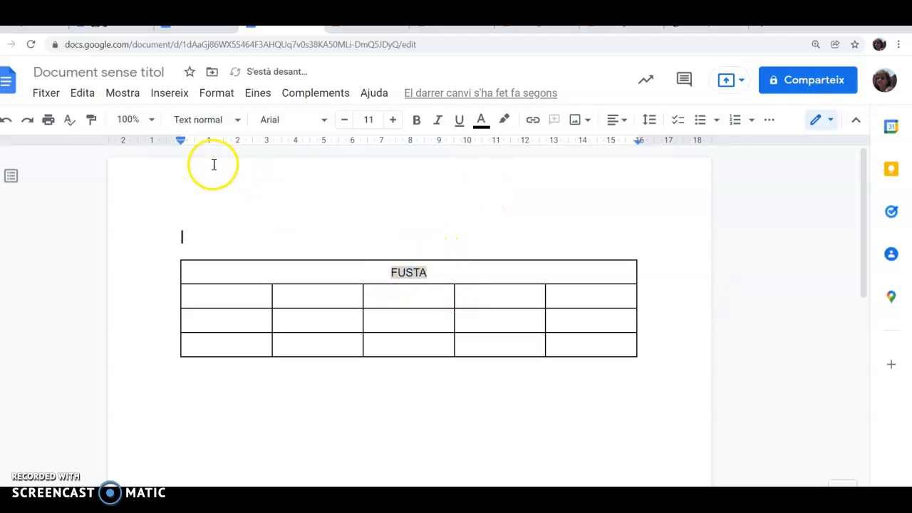
left_click(6, 120)
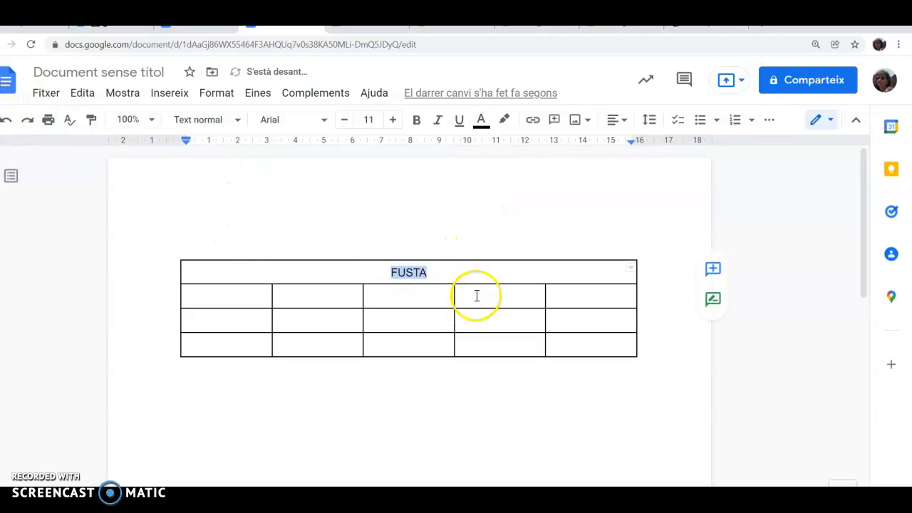
- Set the background colour of the FUSTA heading cell to light grey
left_click(771, 121)
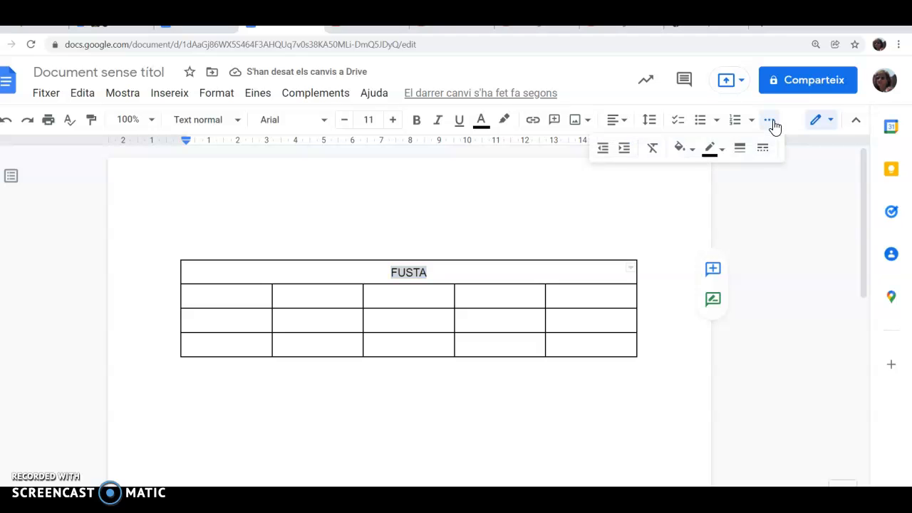
left_click(685, 150)
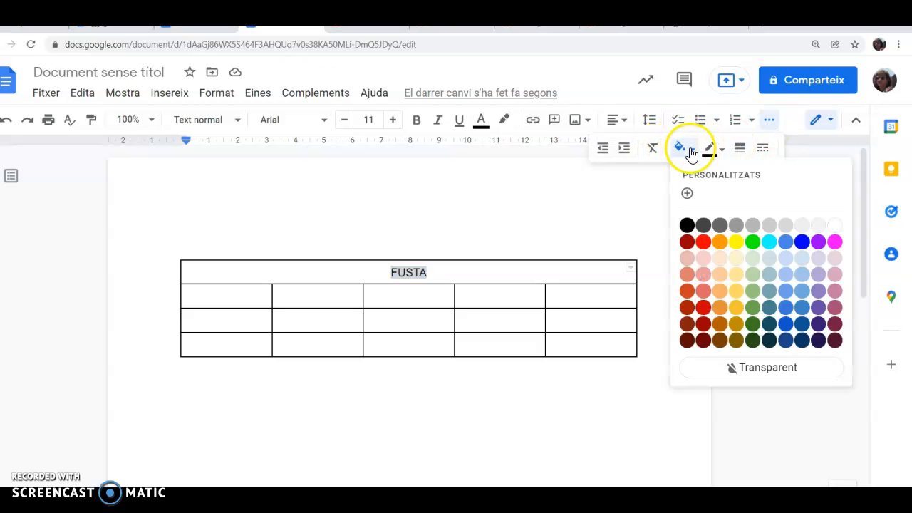
left_click(786, 227)
left_click(497, 220)
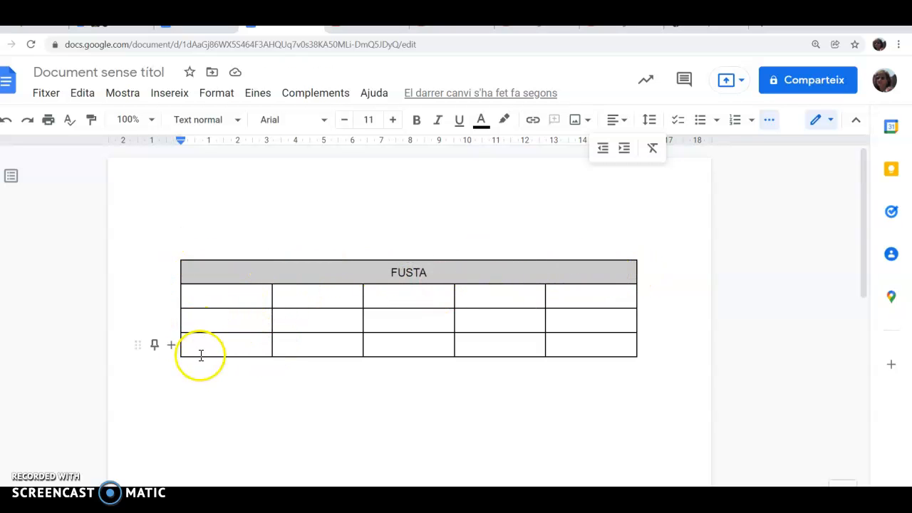
- Merge the three first-column cells below the FUSTA heading into one cell
left_click_drag(207, 297, 226, 346)
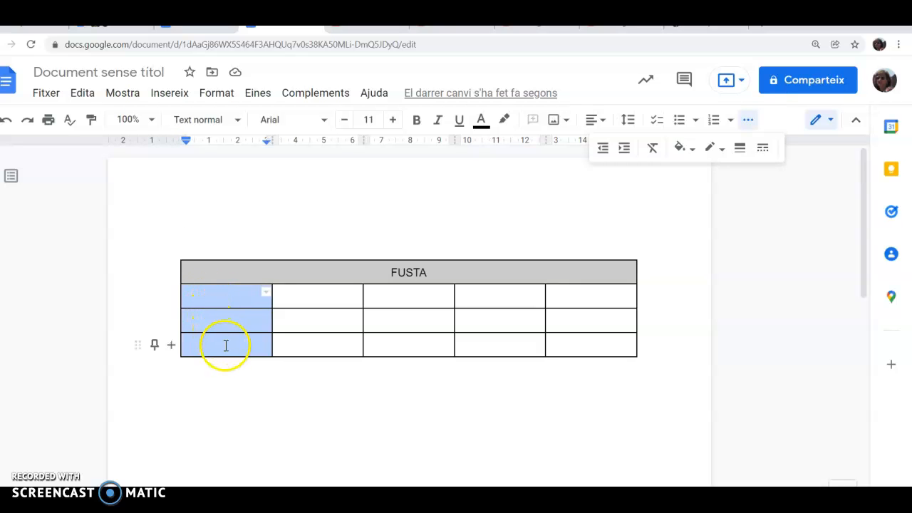
right_click(241, 308)
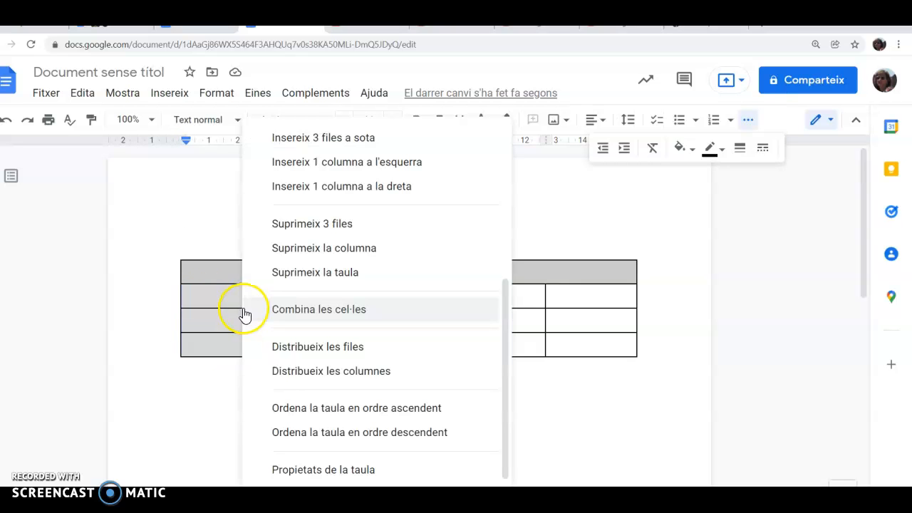
left_click(293, 307)
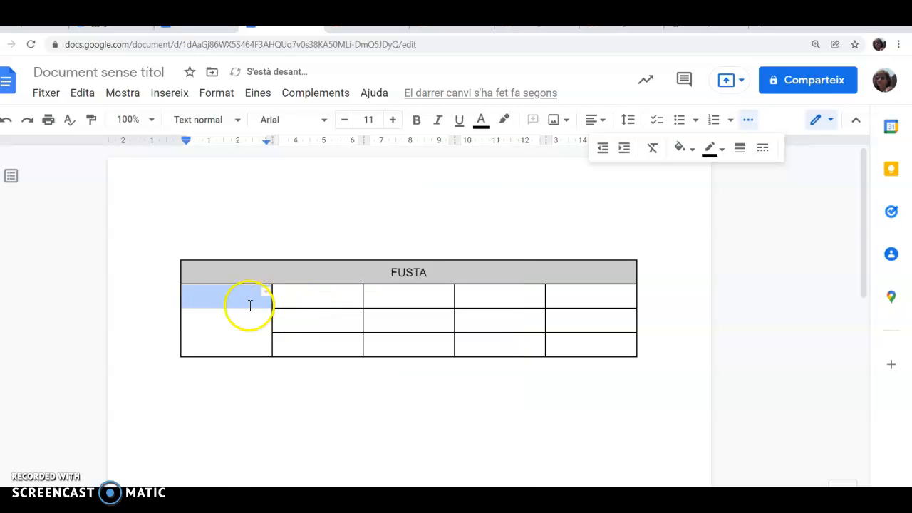
- Enter FUSTES ARTIFICIALS in the merged first-column cell, and CONTRAPLACAT and AGLOMERAT in the upper two cells of the second column
left_click(212, 320)
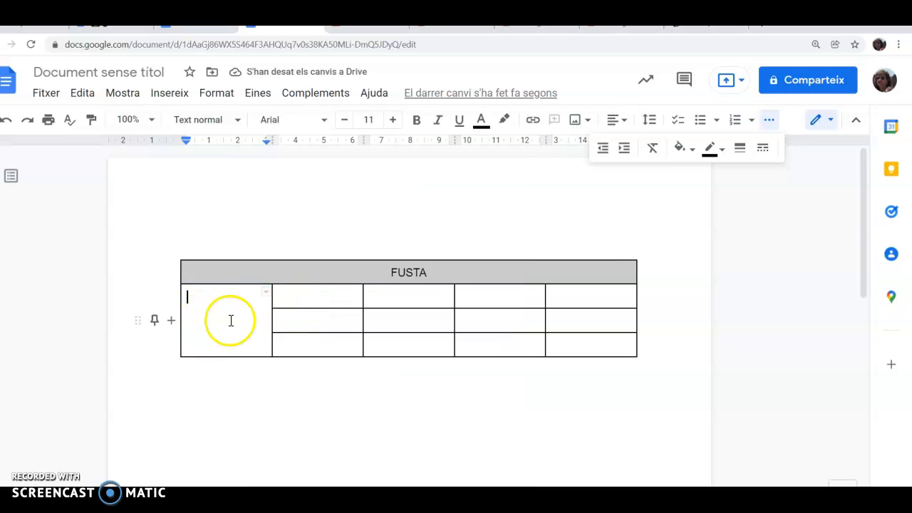
type("FUSTES ARTIFICIALS")
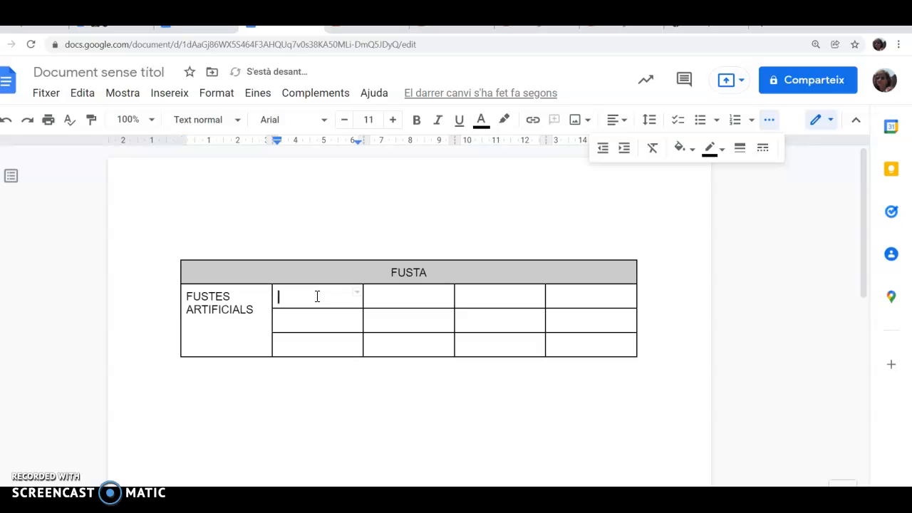
left_click(322, 294)
type("CONTRAPLACAT")
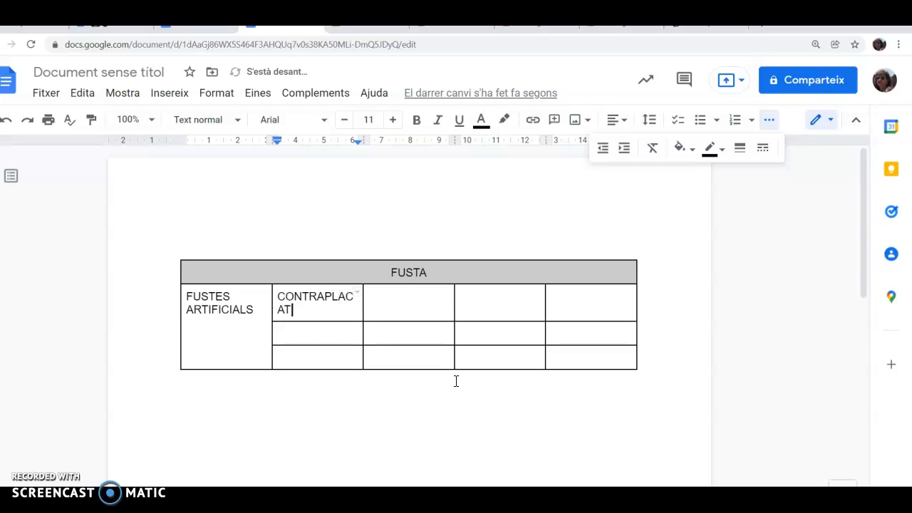
double_click(345, 337)
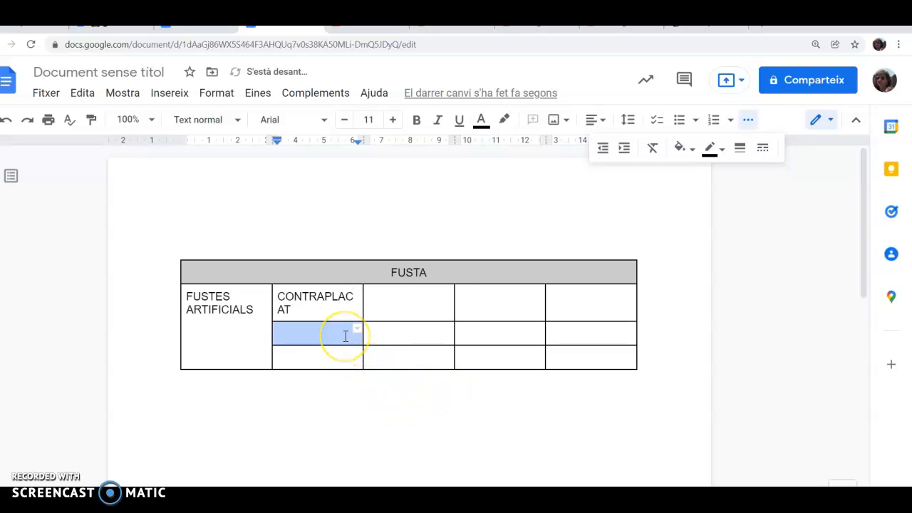
type("AGLOMERAT")
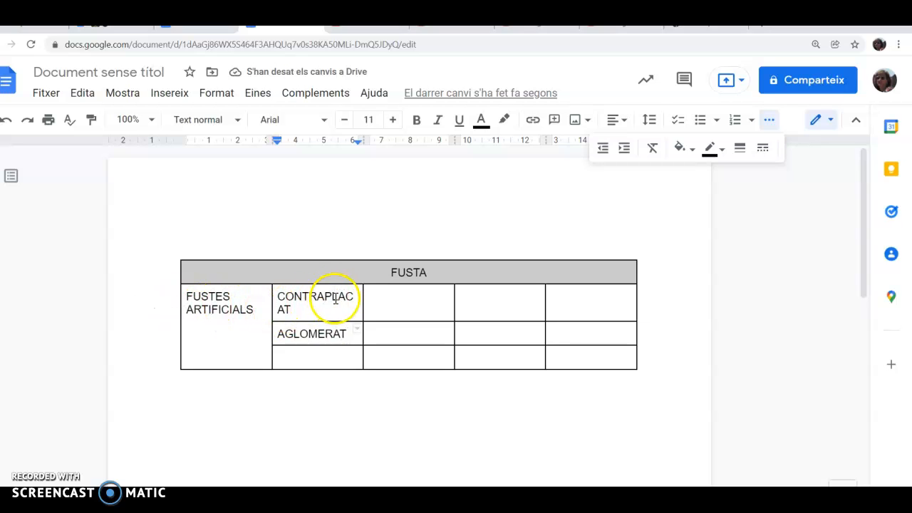
- Widen the table's second column so that CONTRAPLACAT fits on one line
left_click(374, 333)
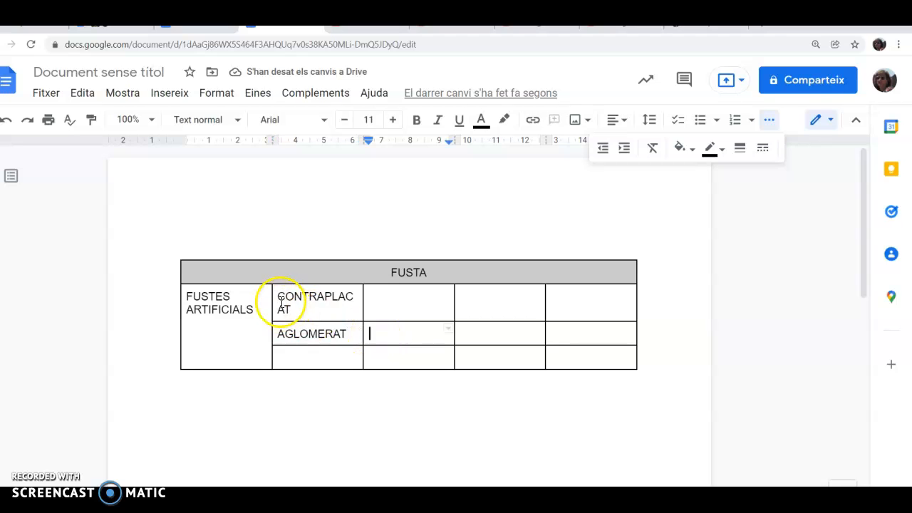
left_click(363, 296)
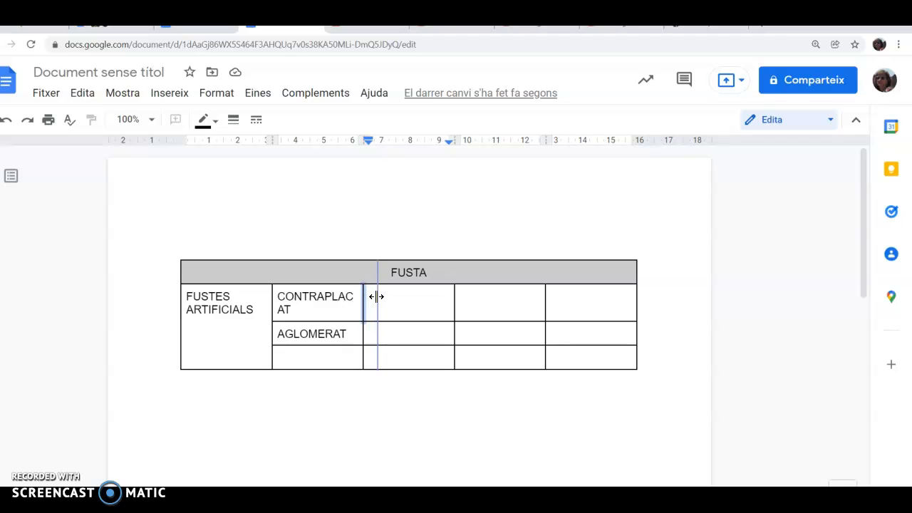
left_click_drag(378, 298, 377, 298)
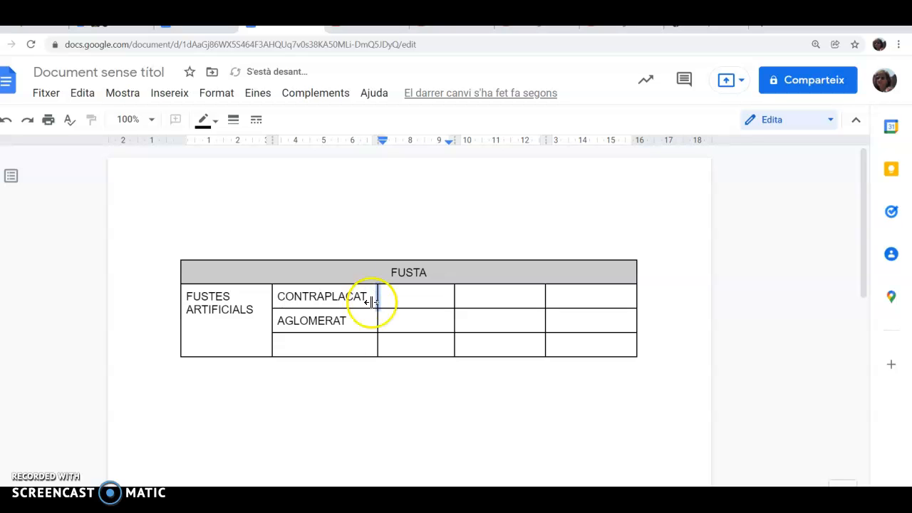
left_click(312, 405)
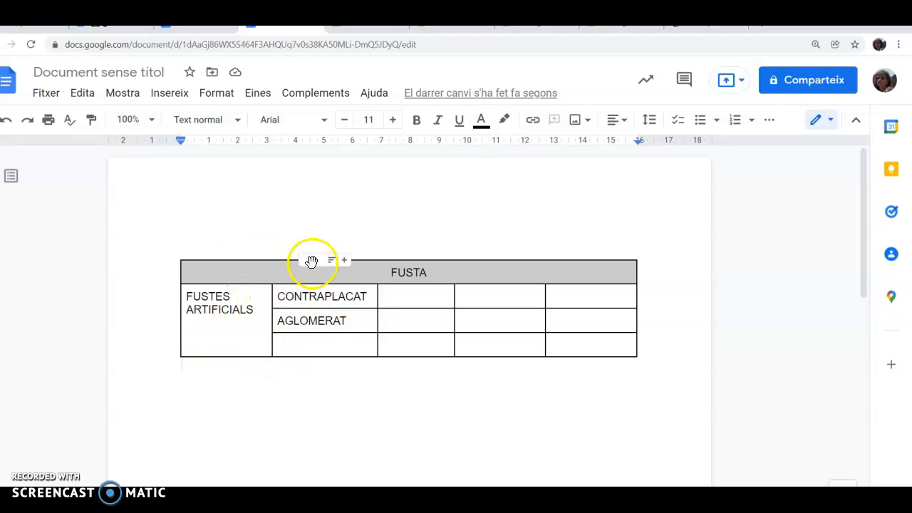
- Change the border style of the whole table to the dashed line
left_click_drag(287, 265, 585, 350)
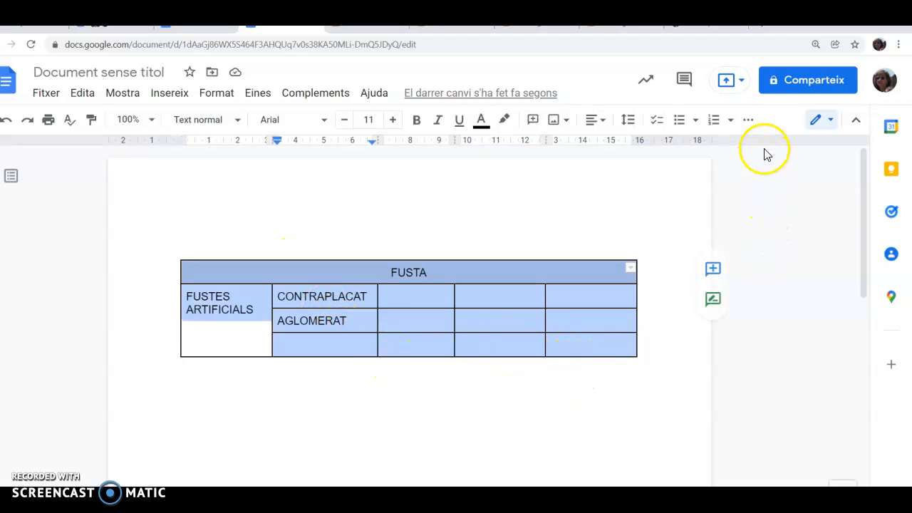
left_click(746, 124)
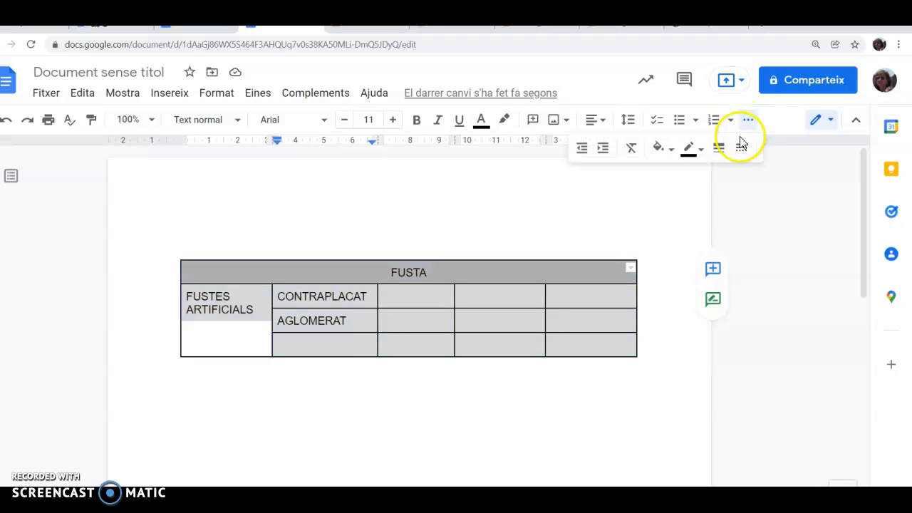
left_click(741, 150)
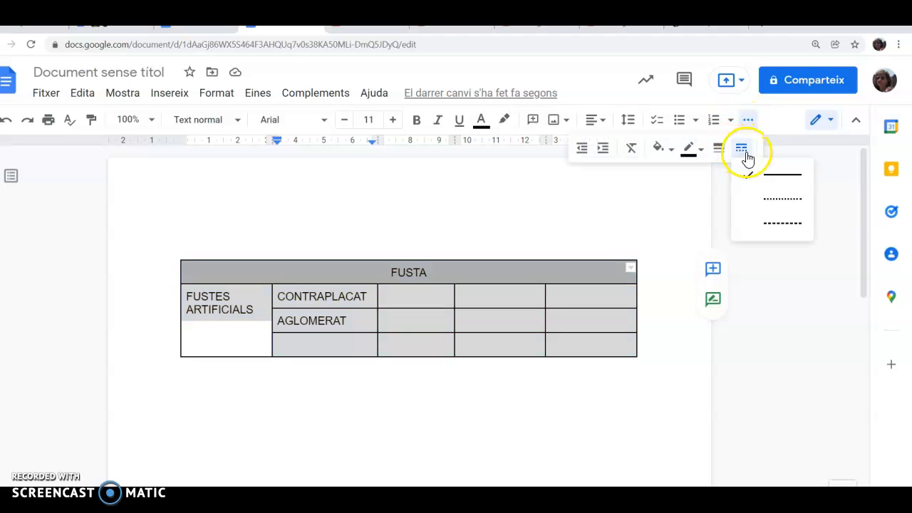
left_click(779, 226)
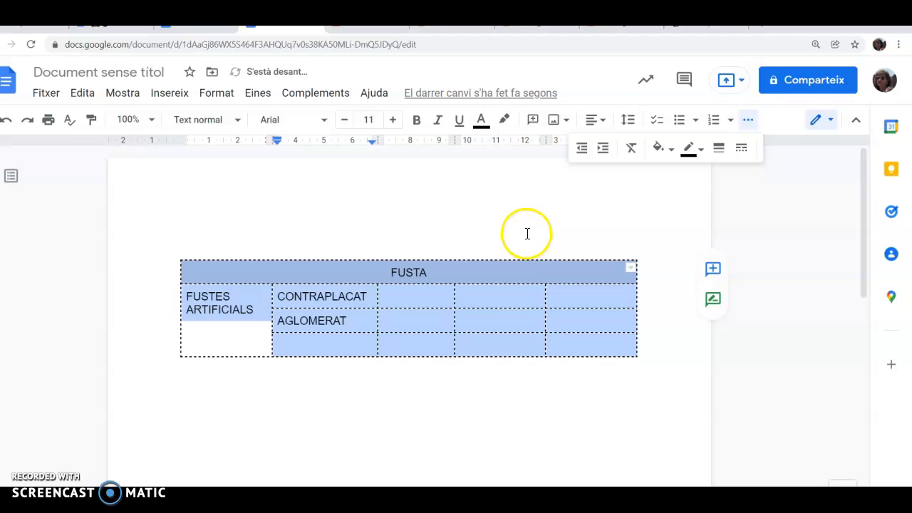
left_click(528, 234)
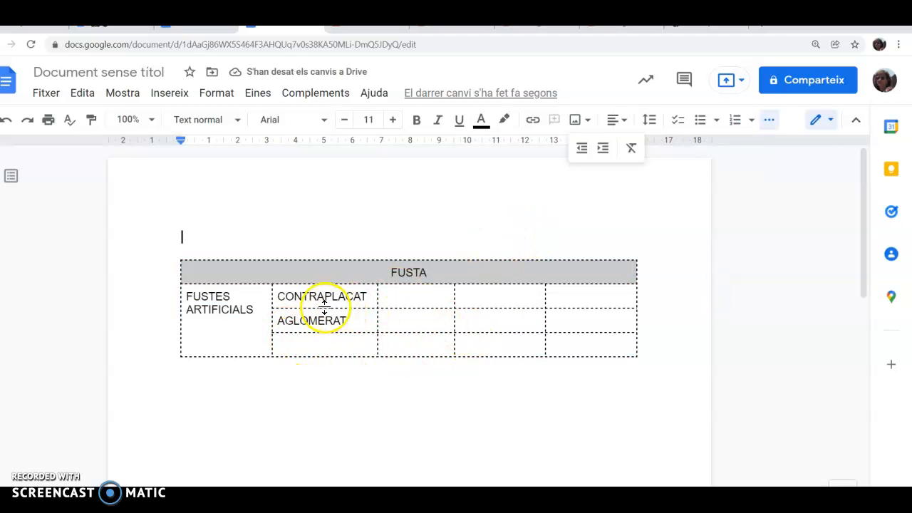
- Change the border style of the CONTRAPLACAT cell to a solid line
left_click(274, 295)
left_click_drag(279, 299, 373, 299)
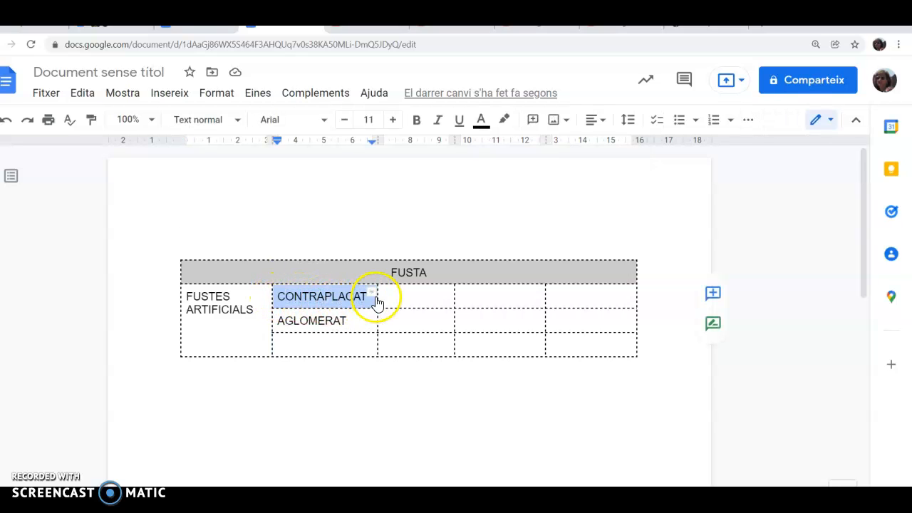
left_click(751, 123)
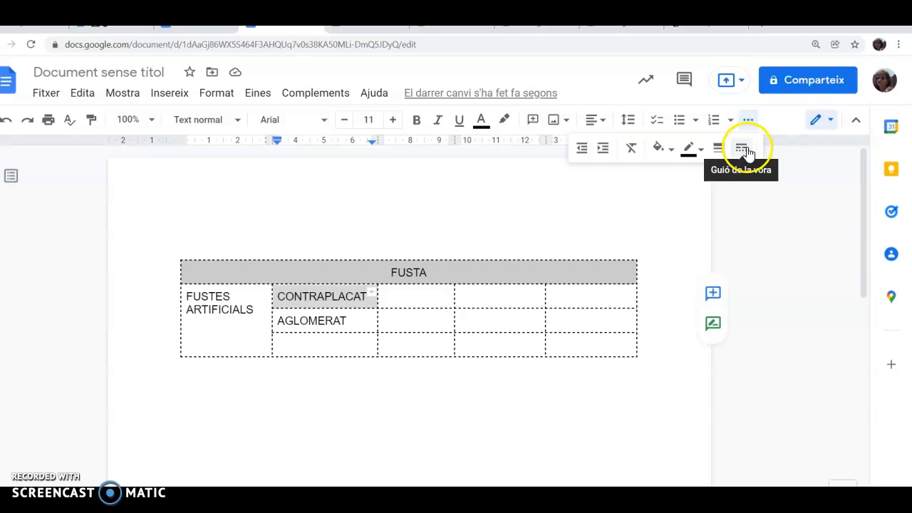
left_click(742, 149)
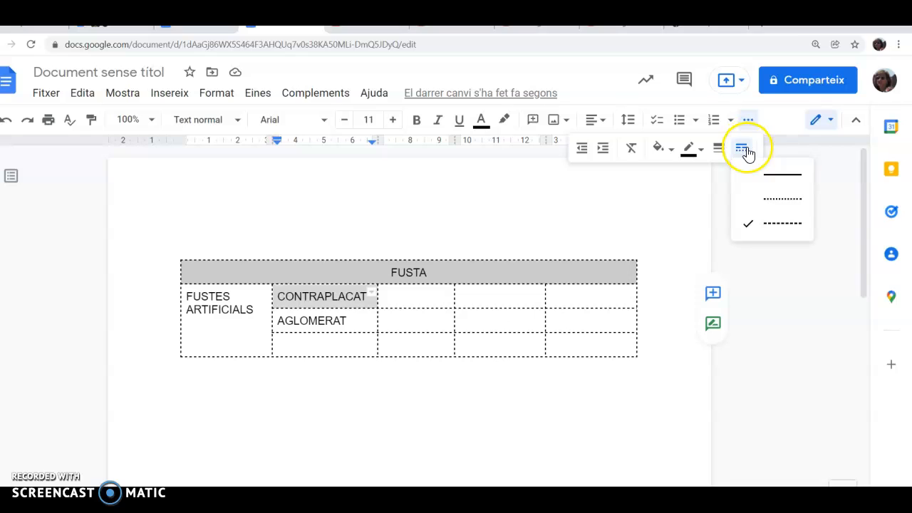
left_click(781, 176)
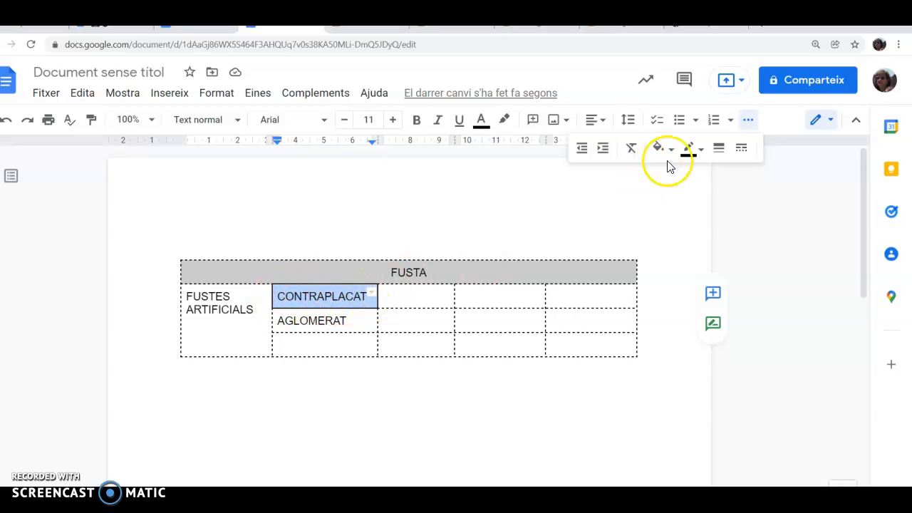
- Set the border width of the CONTRAPLACAT cell to 3 pt
left_click(719, 150)
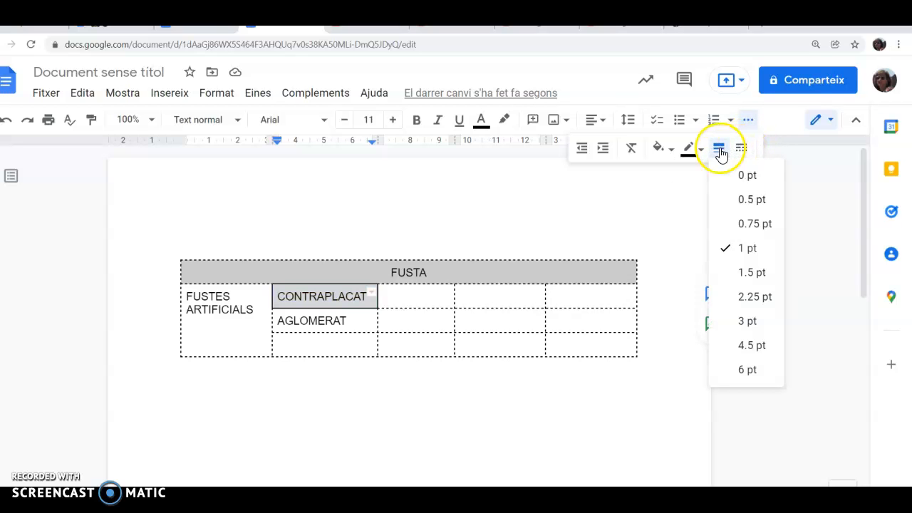
left_click(748, 322)
left_click(407, 362)
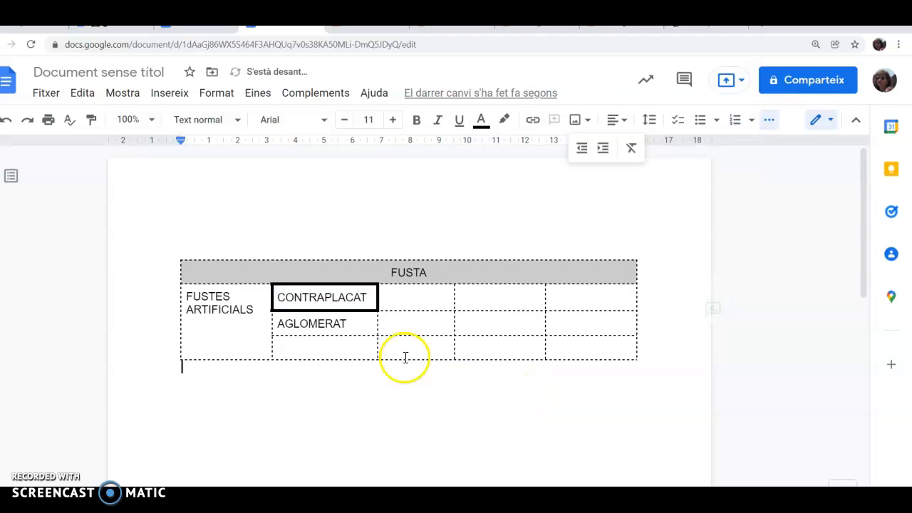